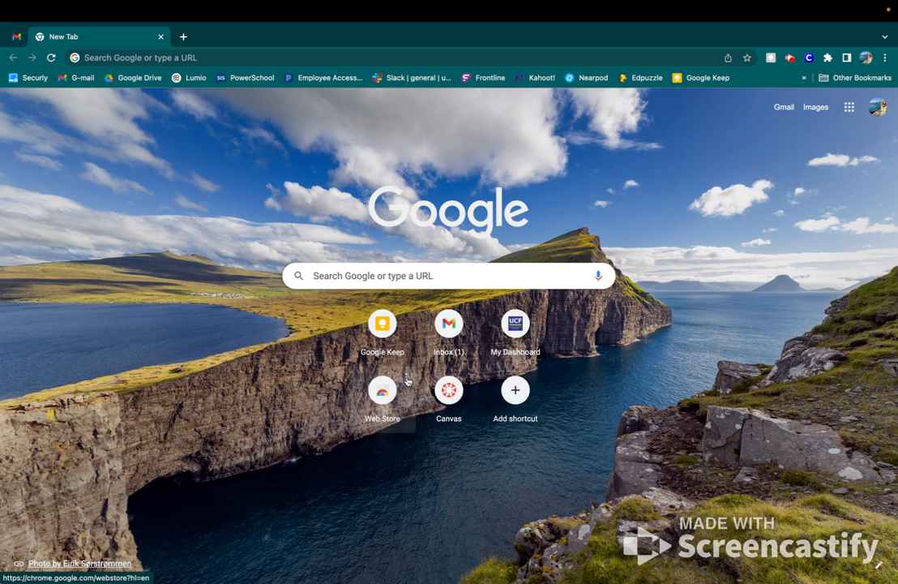
Step: Remove the Web Store shortcut from the new tab page
left_click(407, 381)
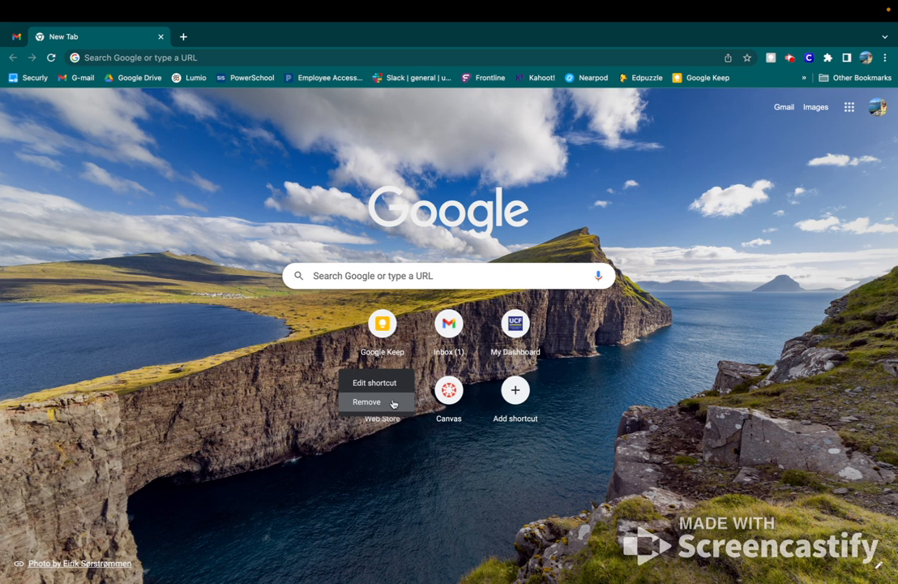
left_click(390, 403)
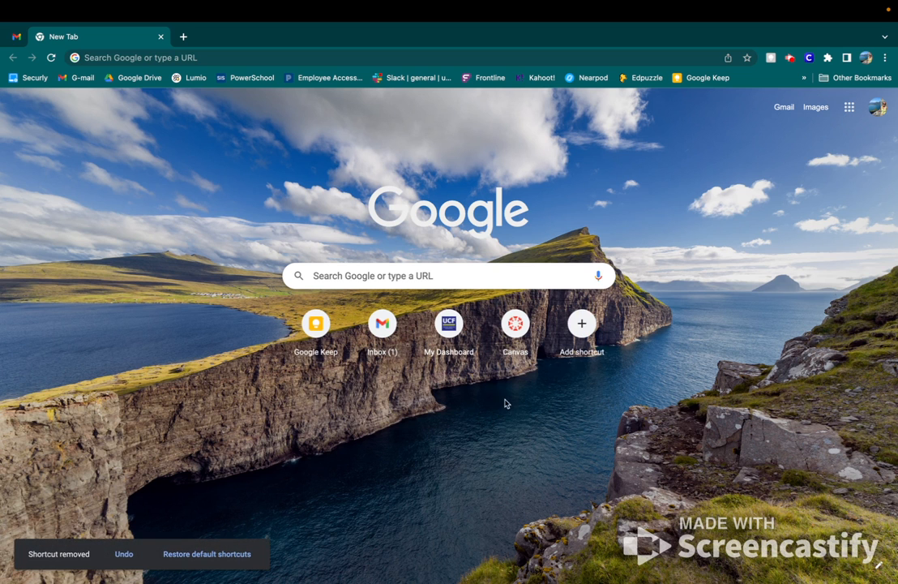
left_click(582, 326)
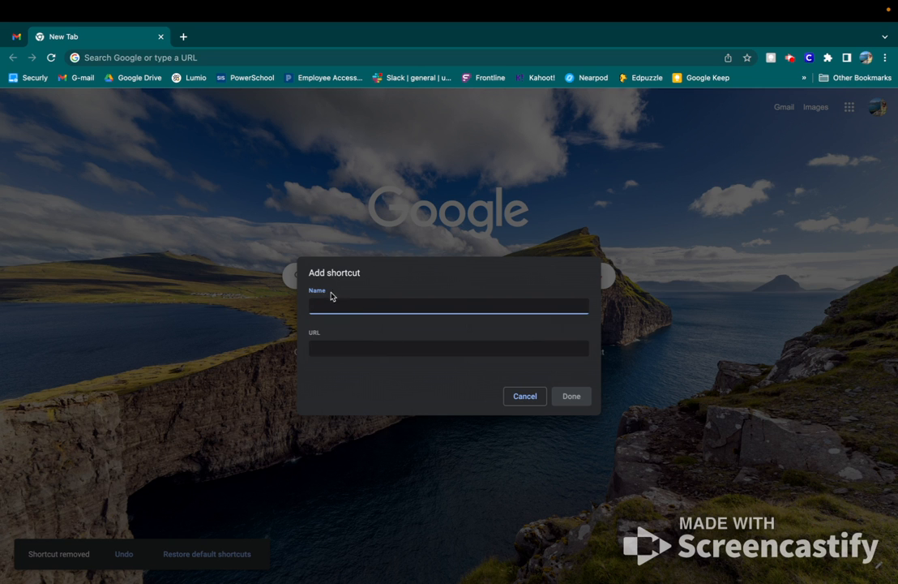
left_click(183, 37)
left_click(130, 77)
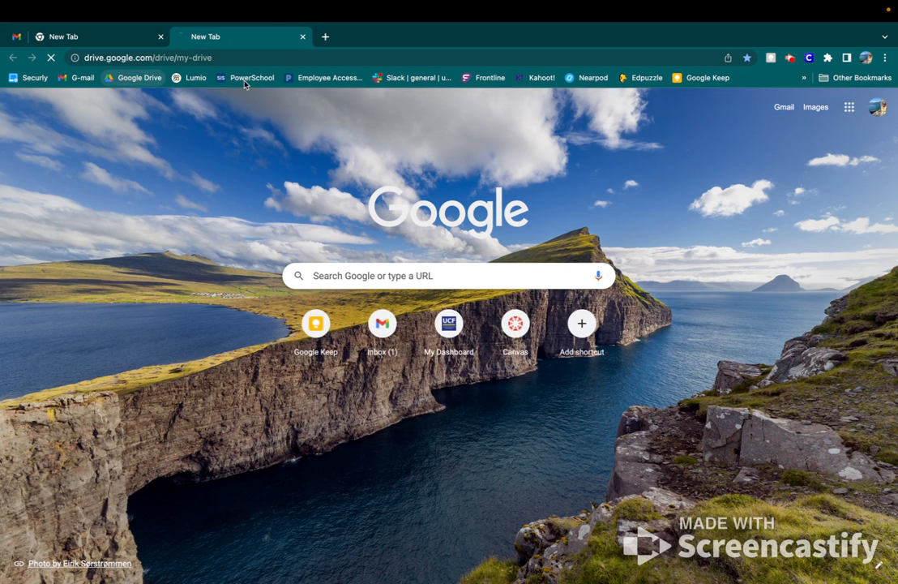
left_click(248, 61)
key("ctrl+c")
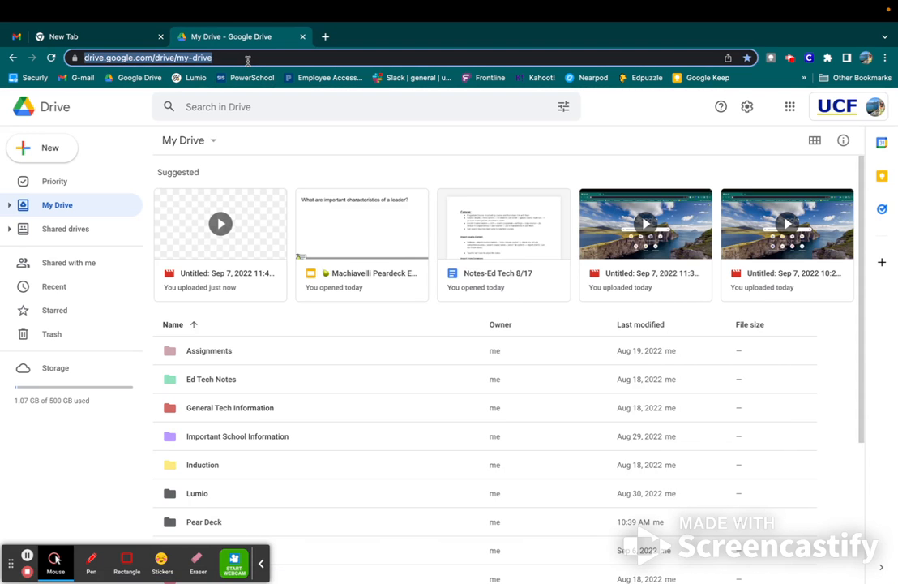
left_click(130, 37)
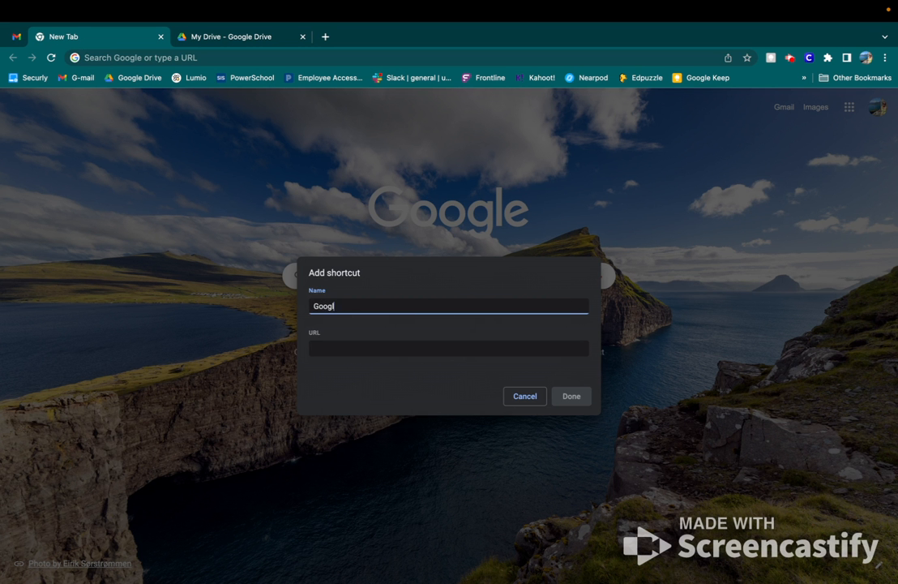
left_click(332, 350)
key("ctrl+v")
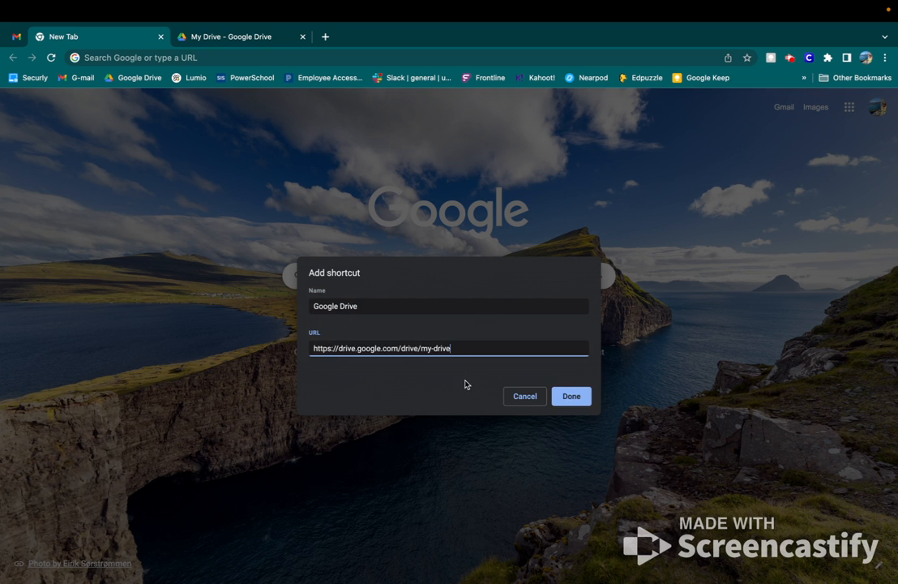
left_click(572, 395)
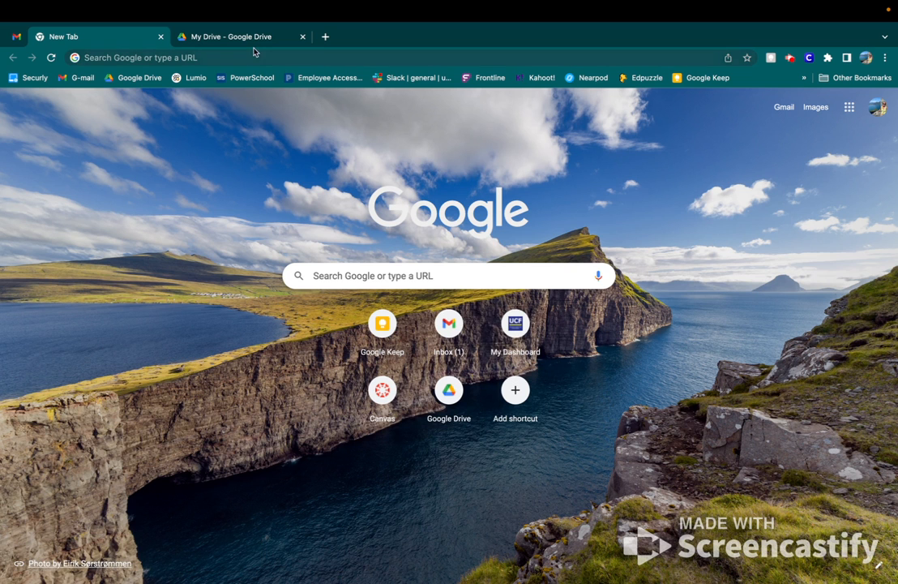
Step: Load the bookmarked G-mail and Google Keep sites in two separate new tabs
left_click(325, 37)
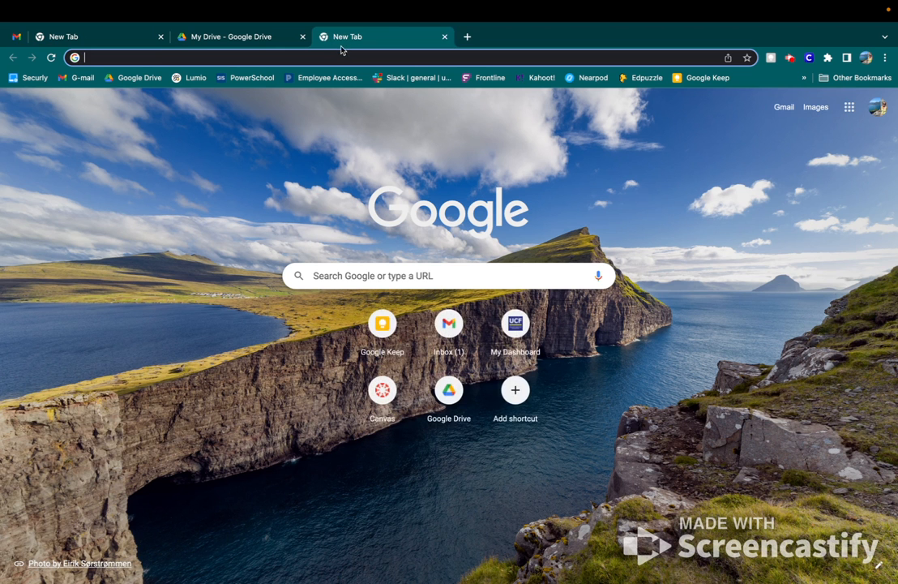
left_click(73, 77)
left_click(200, 36)
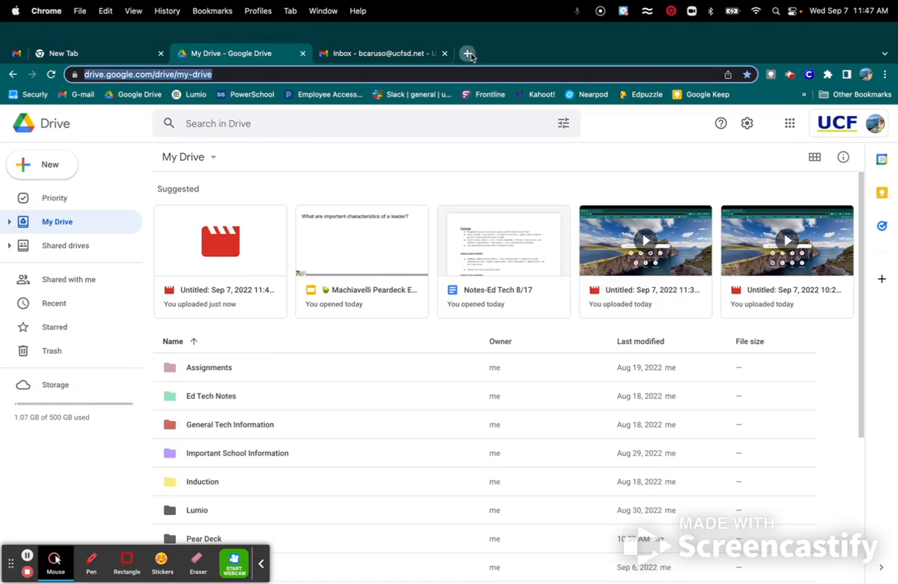
left_click(467, 37)
left_click(702, 94)
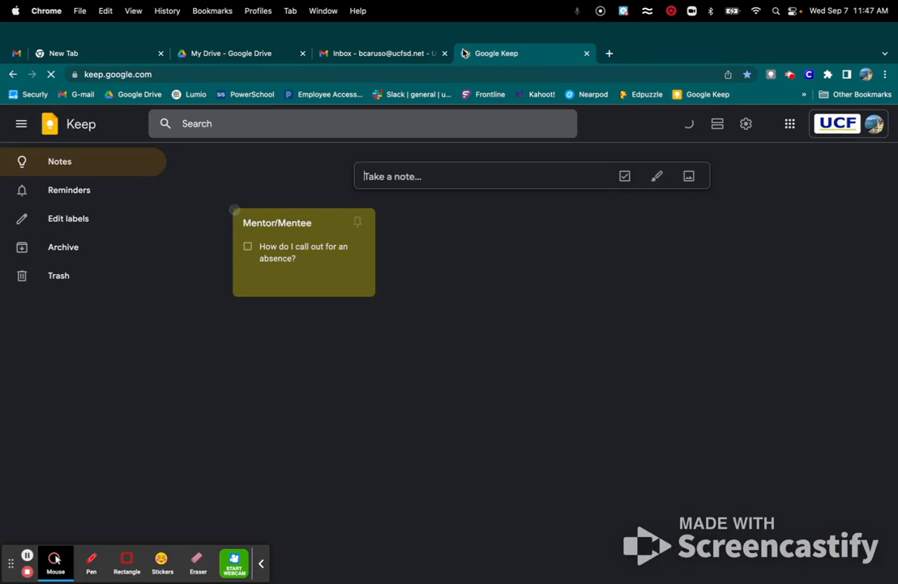
Step: Pin the newly loaded Gmail inbox tab
left_click(362, 54)
left_click(234, 54)
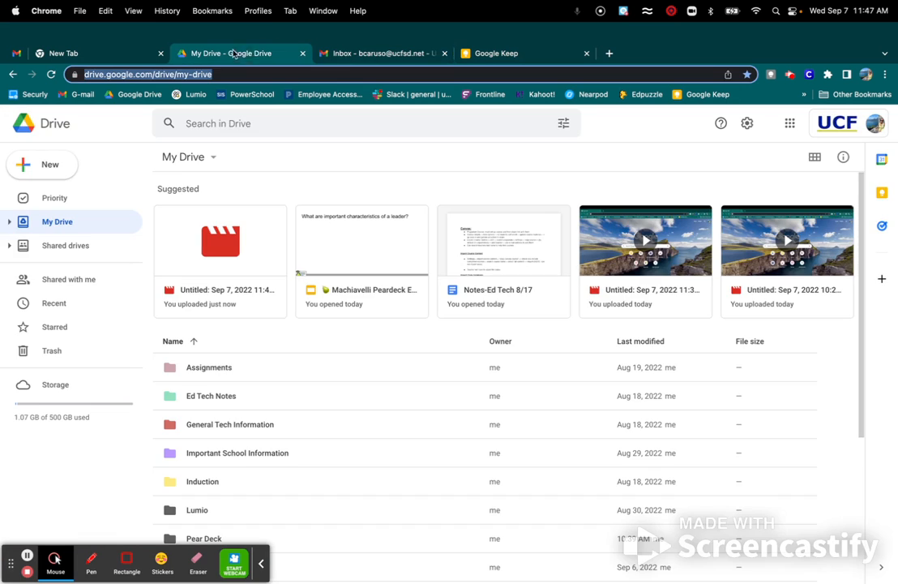
left_click(375, 55)
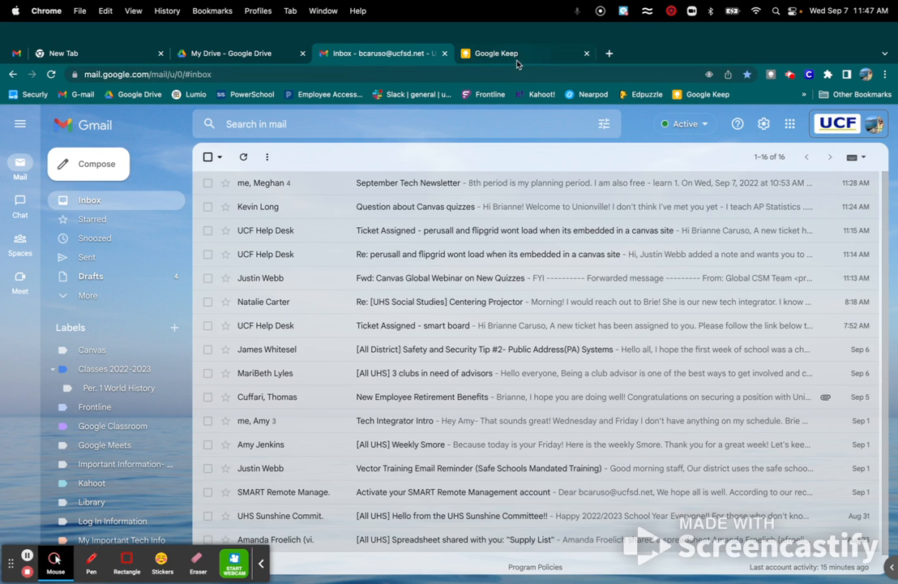
right_click(351, 56)
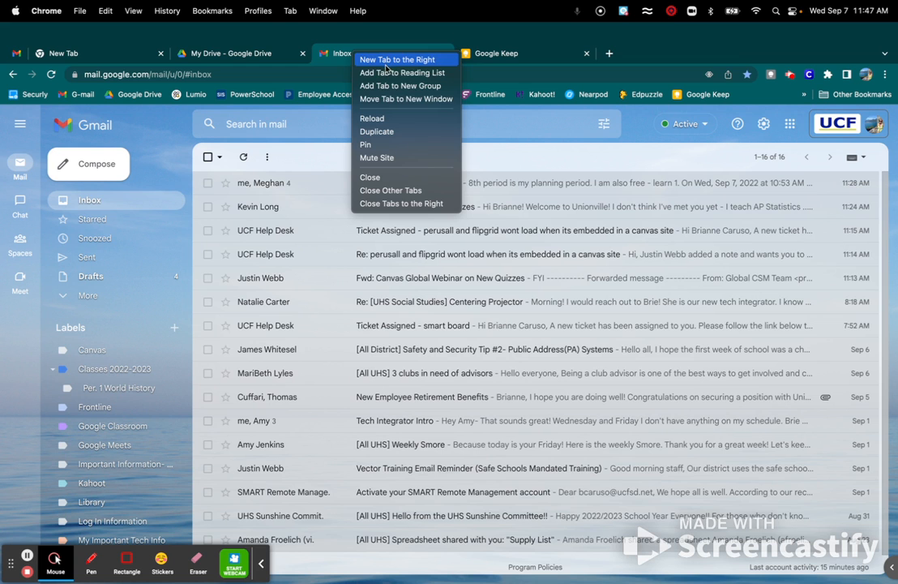
left_click(372, 147)
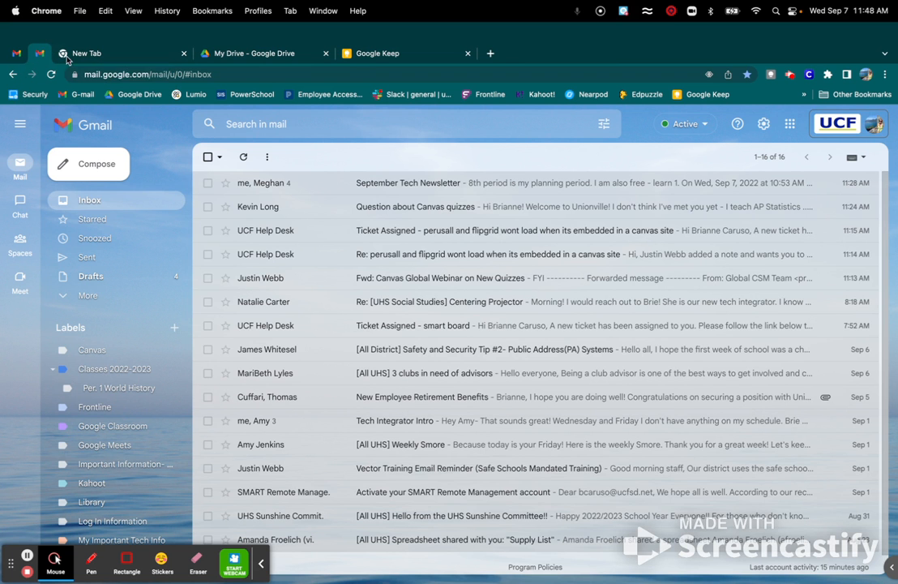
Step: Pin the Google Keep tab
left_click(94, 58)
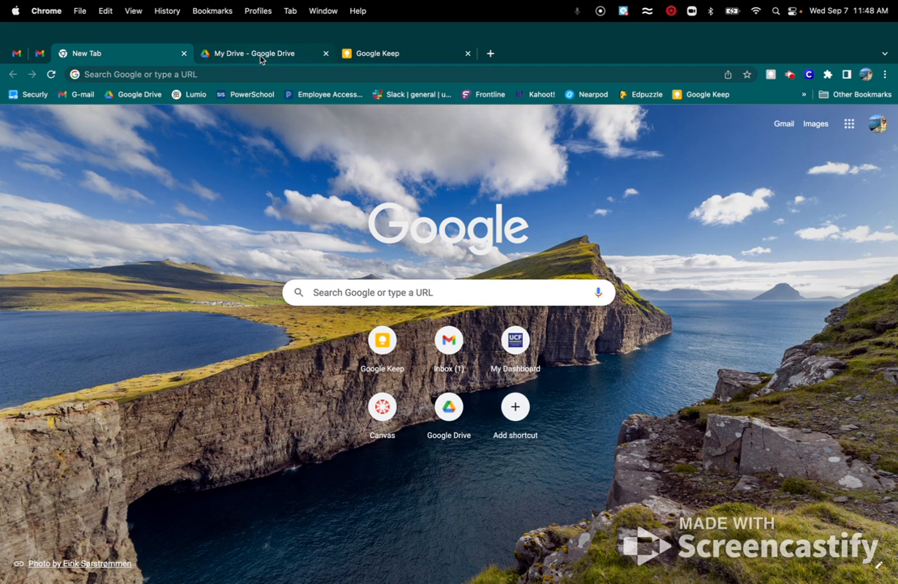
right_click(369, 53)
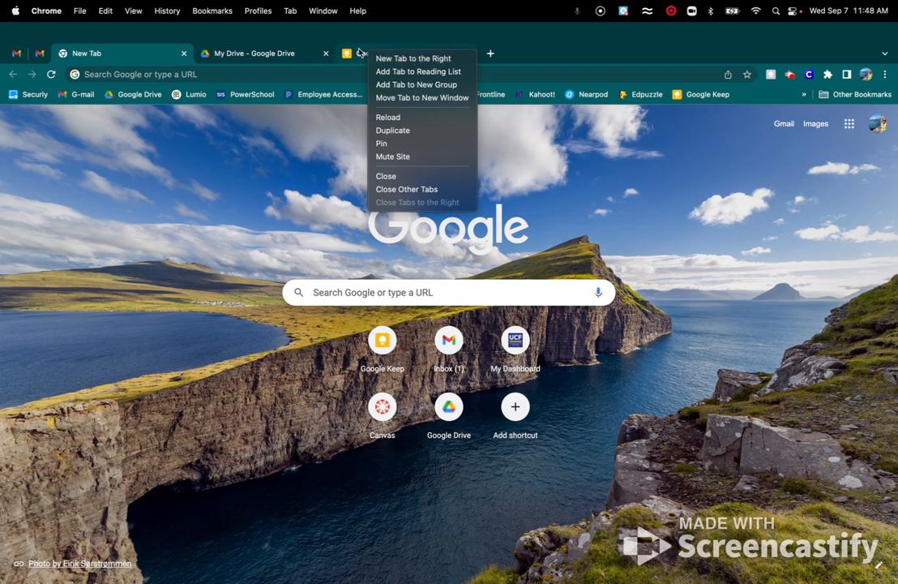
left_click(395, 144)
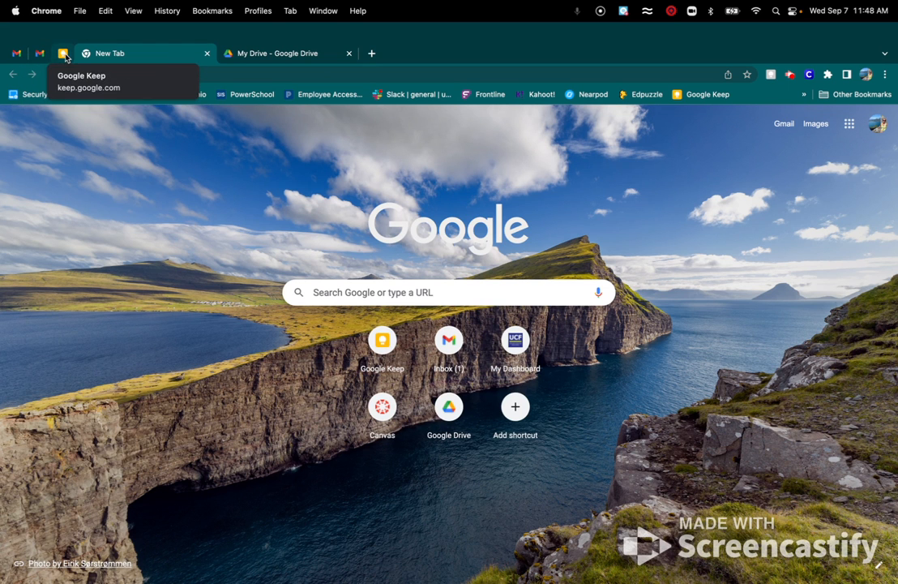
Step: Unpin the Google Keep tab
left_click(64, 54)
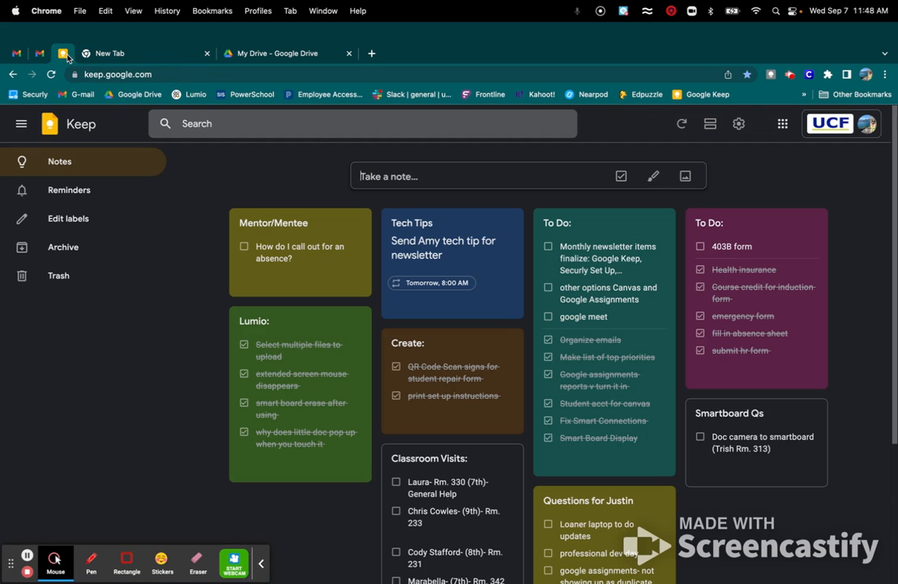
right_click(62, 55)
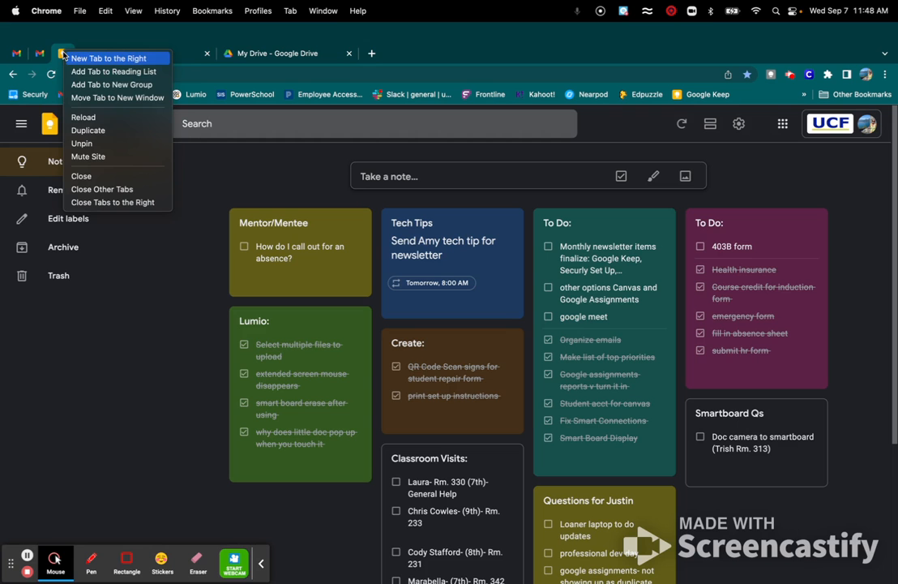
left_click(115, 145)
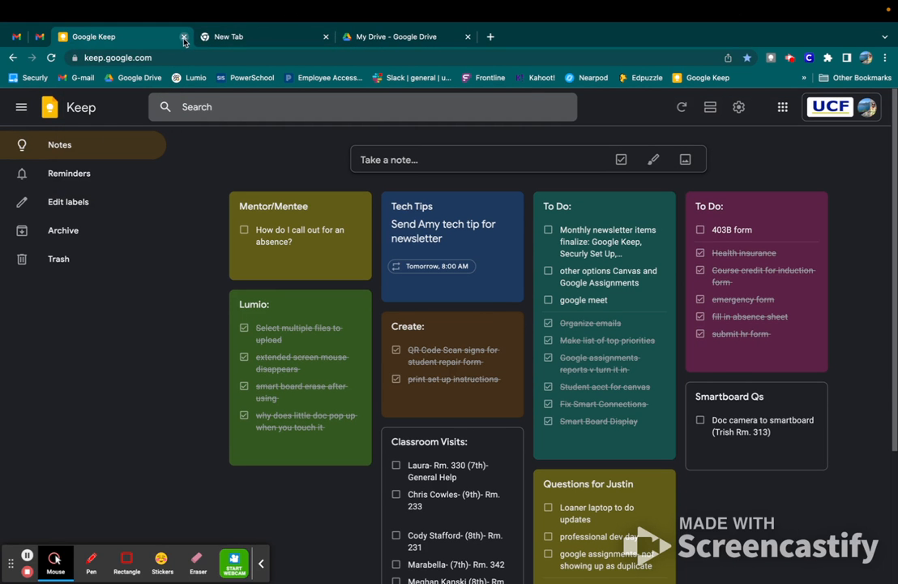
Step: Load the bookmarked Google Drive, Nearpod and Edpuzzle sites, each in its own tab
left_click(262, 37)
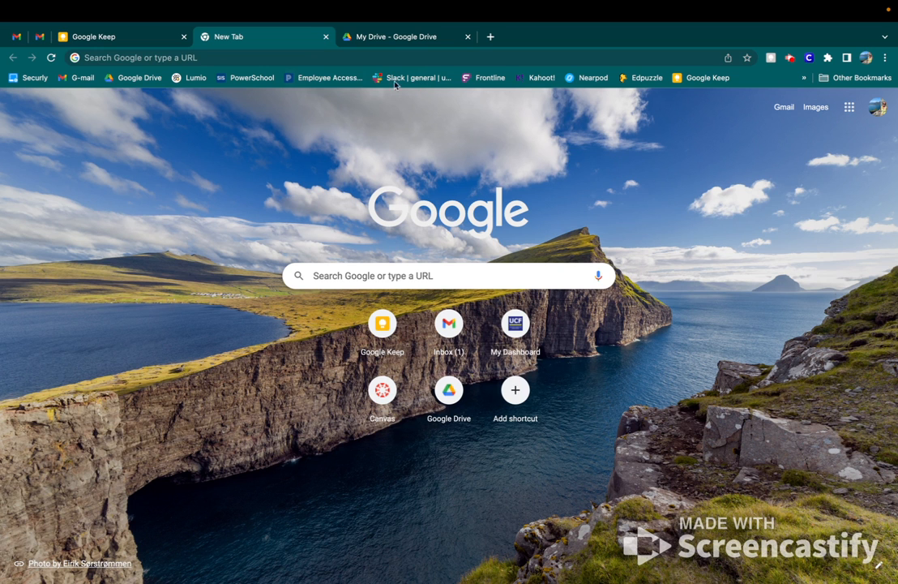
left_click(136, 78)
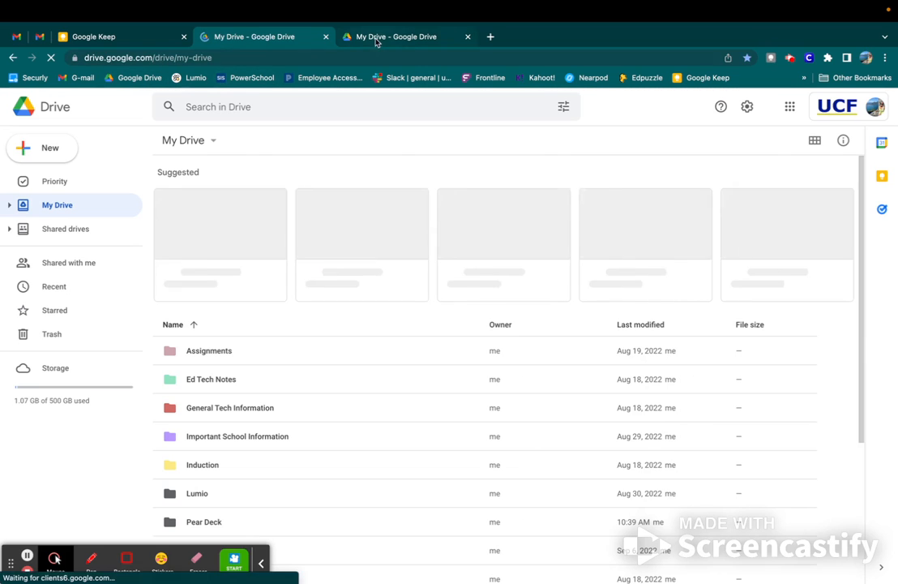
left_click(594, 78)
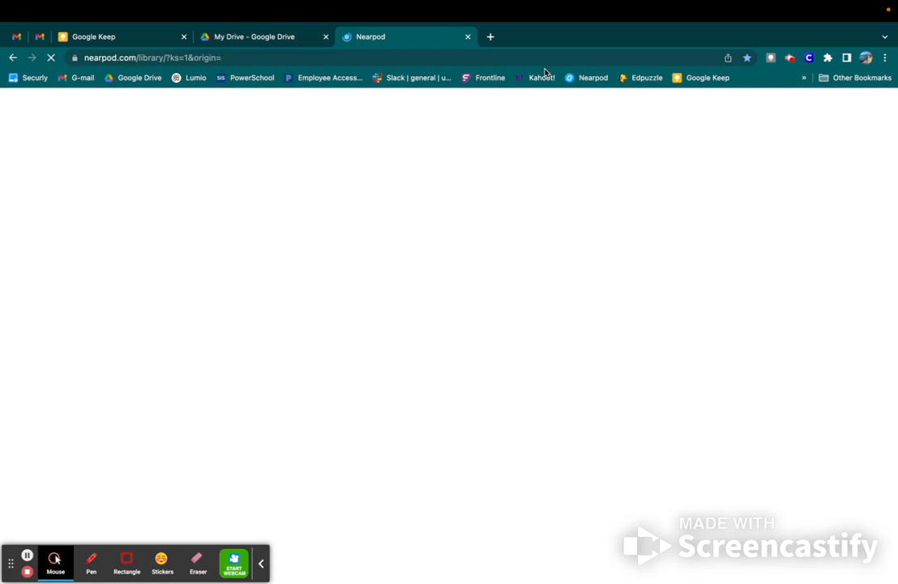
left_click(491, 36)
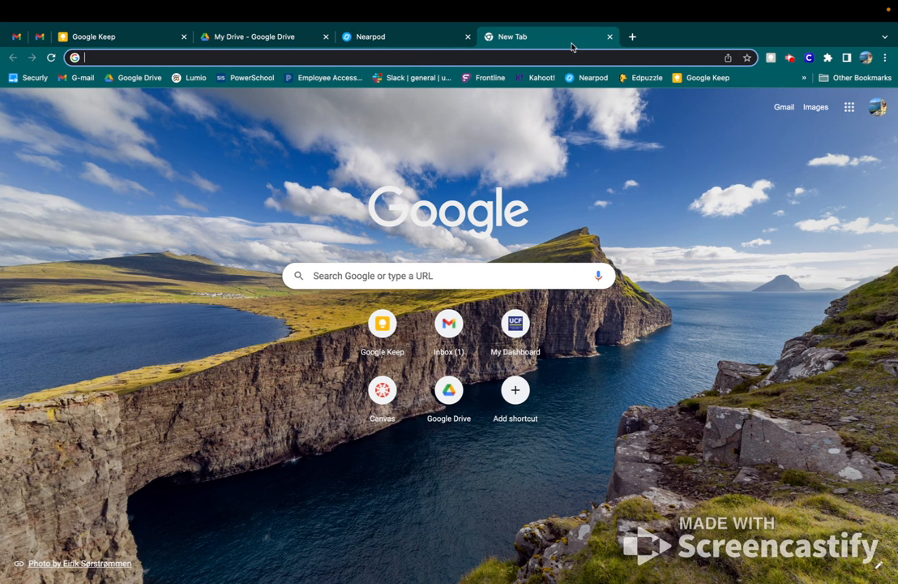
left_click(645, 79)
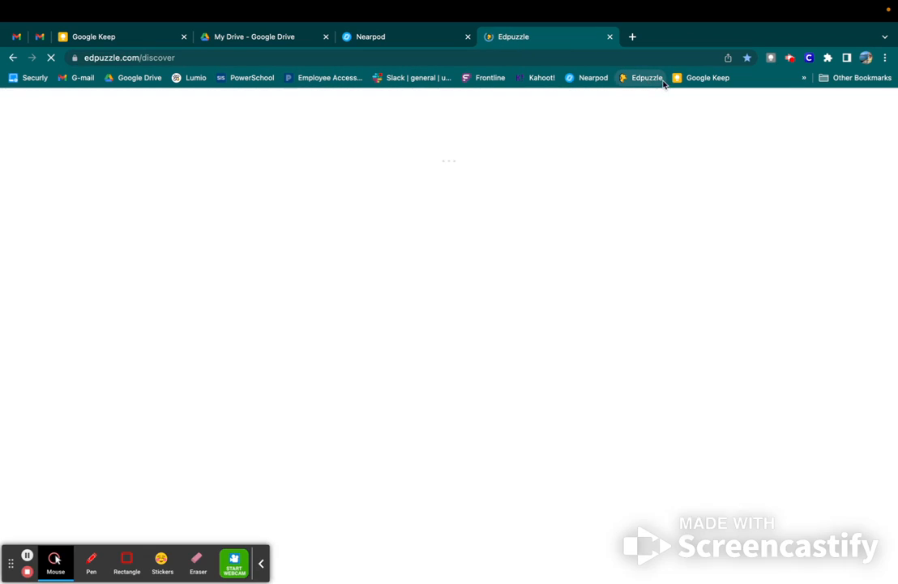
Step: Put the Google Drive tab into a new cyan tab group named World History
left_click(246, 41)
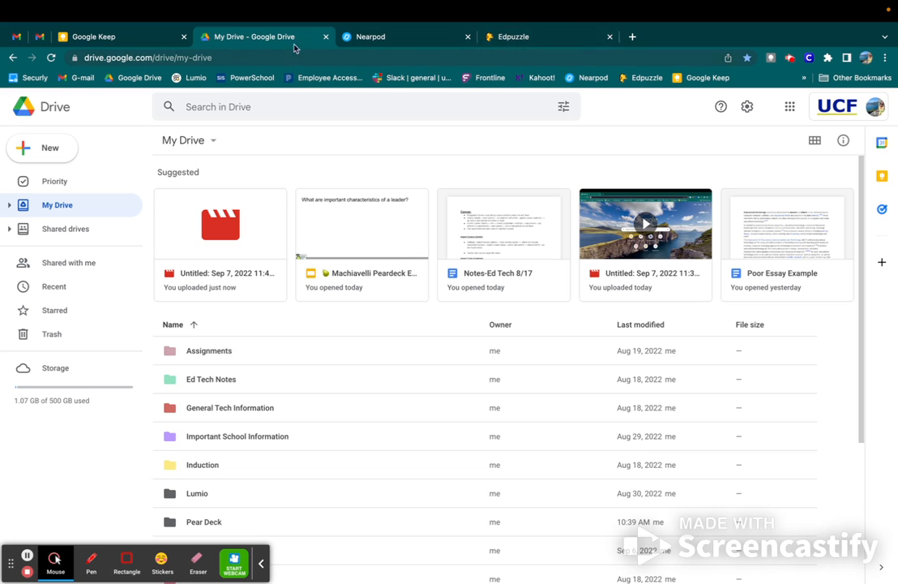
right_click(255, 39)
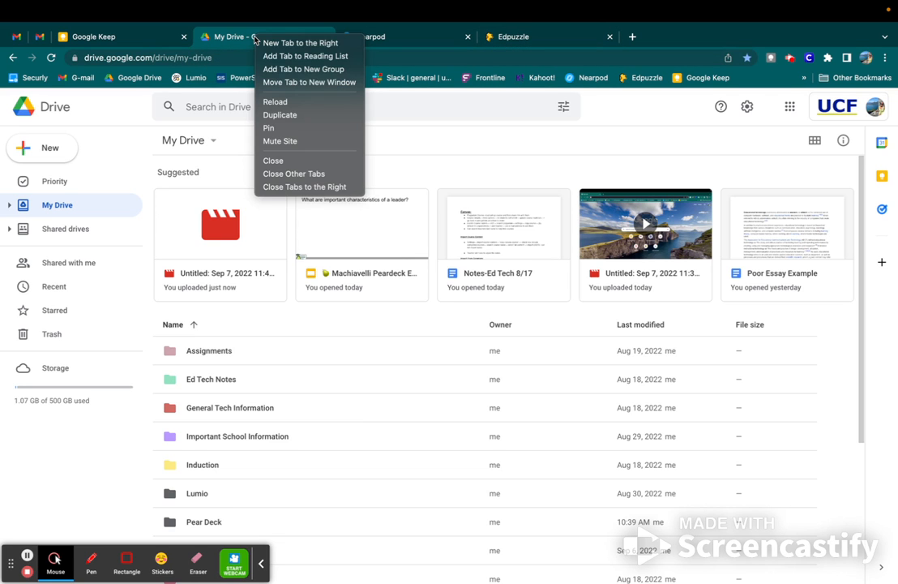
left_click(313, 71)
left_click(302, 88)
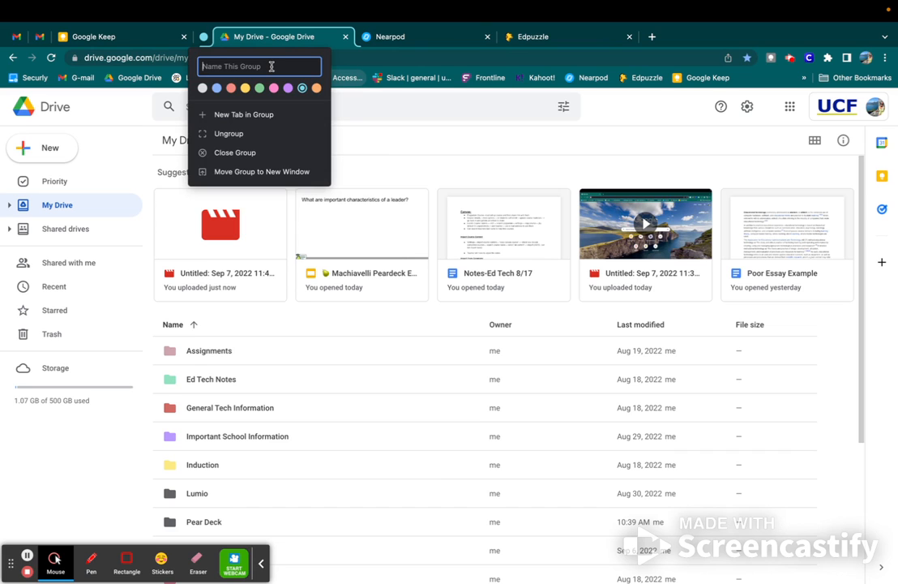
type("World History")
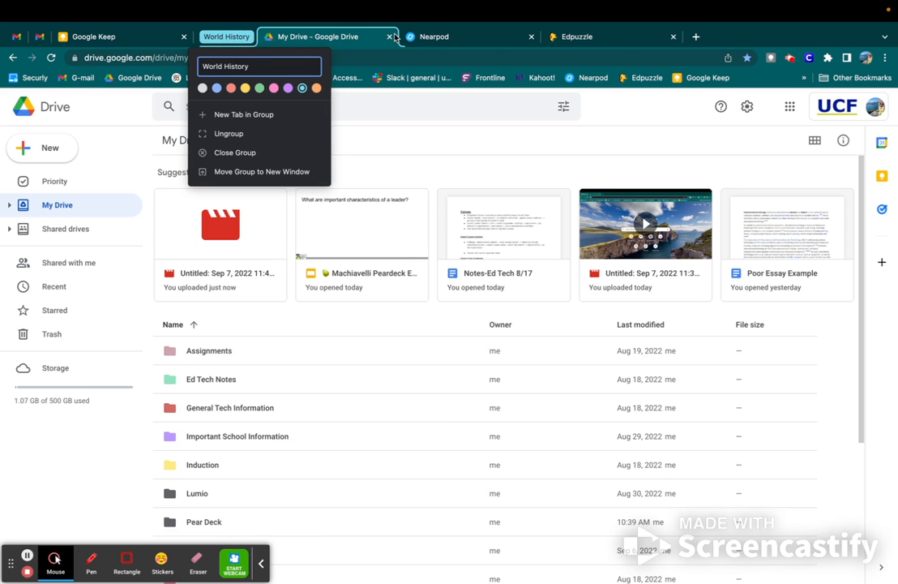
left_click(344, 44)
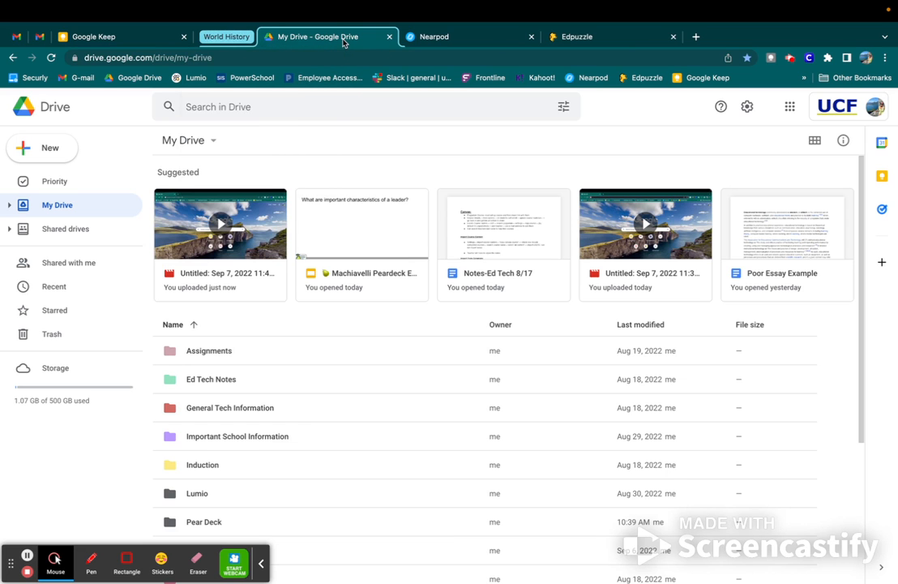
Step: Add the Nearpod tab to the World History group
left_click(426, 38)
right_click(426, 38)
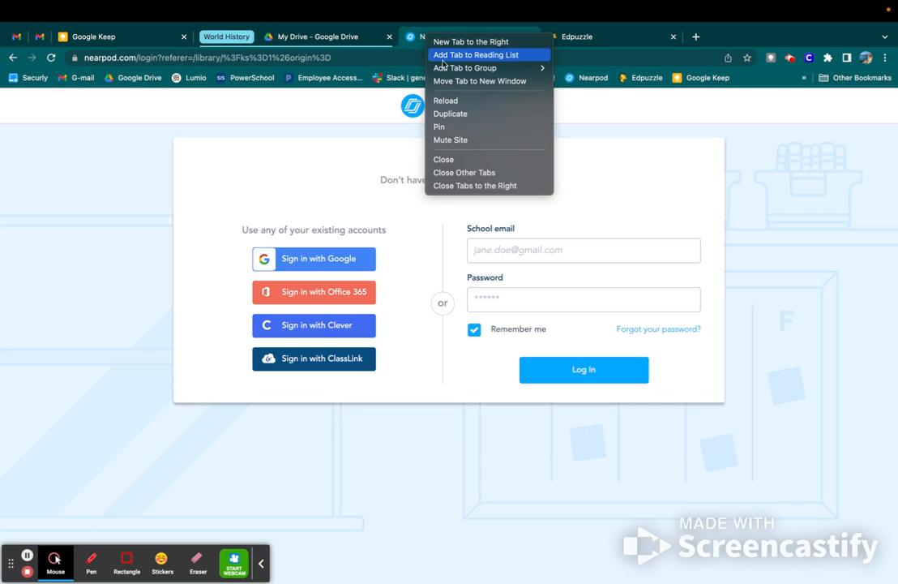
mouse_move(519, 68)
left_click(582, 87)
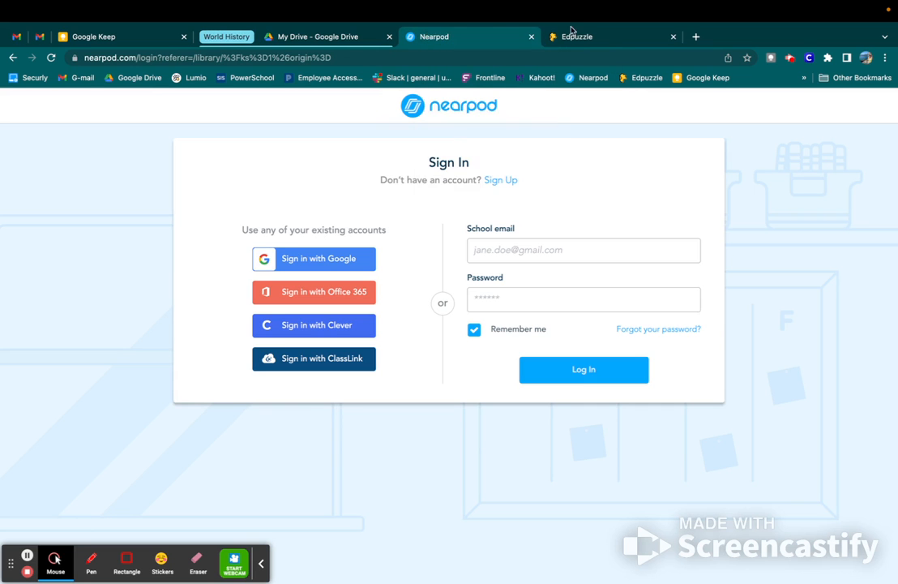
Step: Add the Edpuzzle tab to the World History group
left_click(577, 36)
right_click(590, 38)
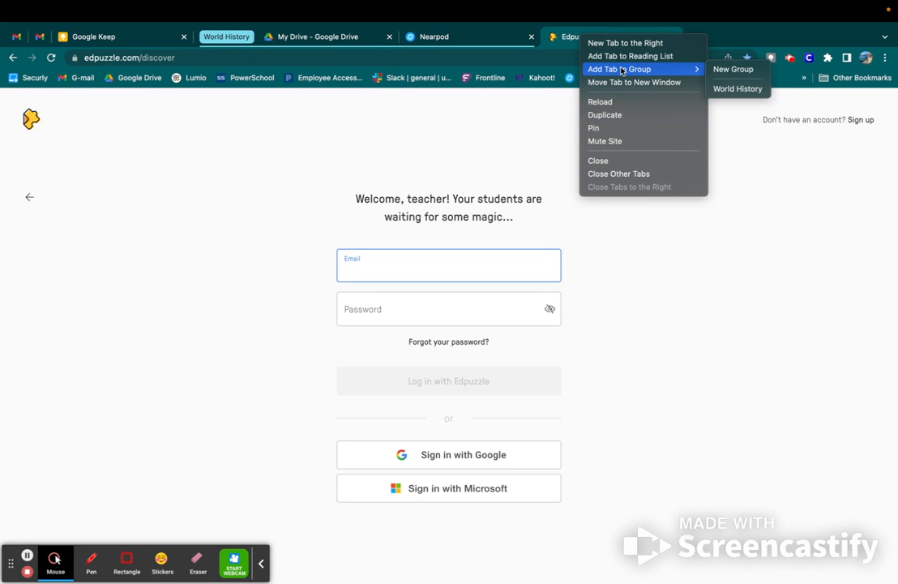
mouse_move(695, 70)
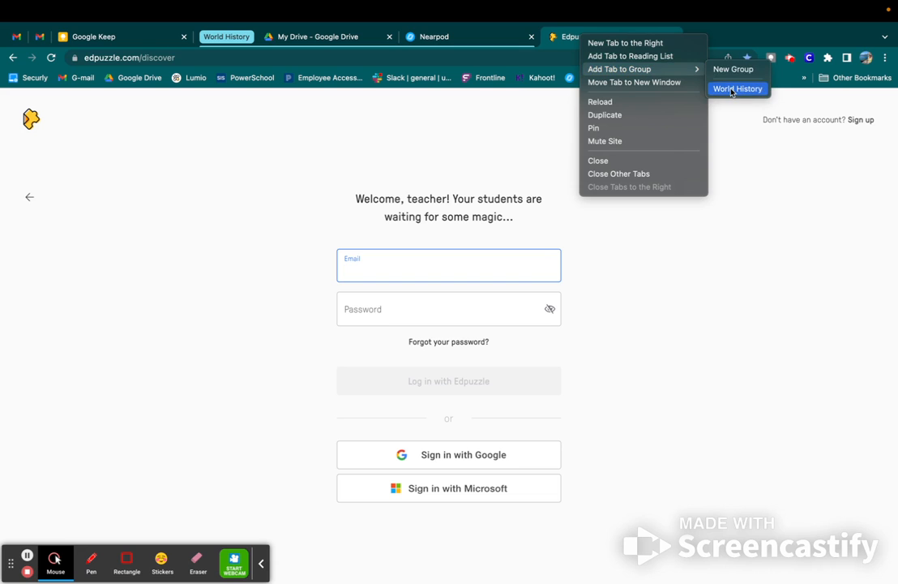
left_click(731, 90)
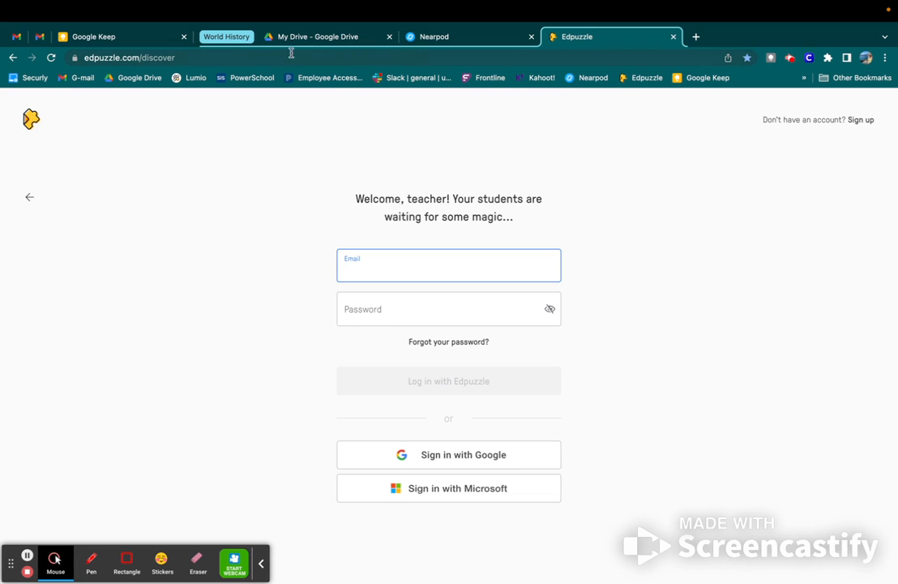
Step: Collapse and expand the World History tab group, leaving it collapsed
left_click(225, 37)
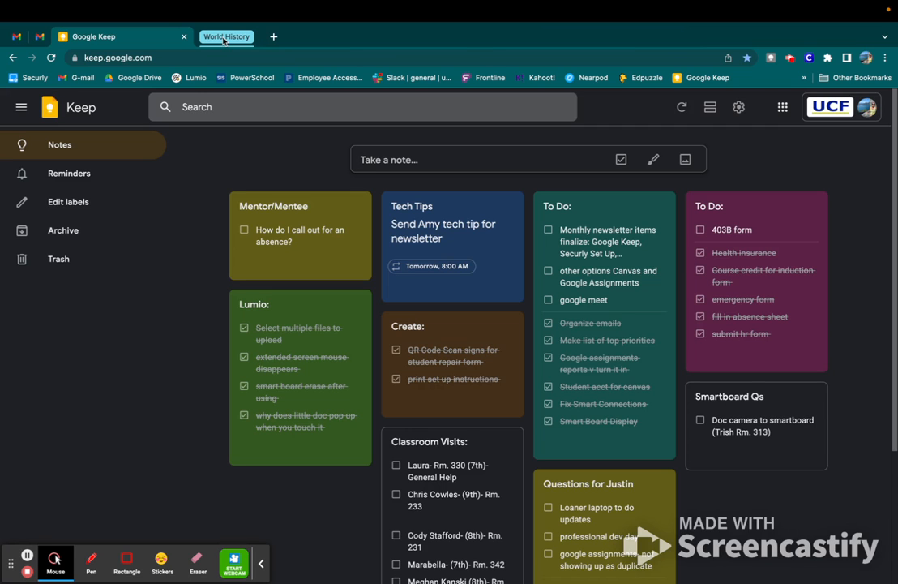
left_click(224, 38)
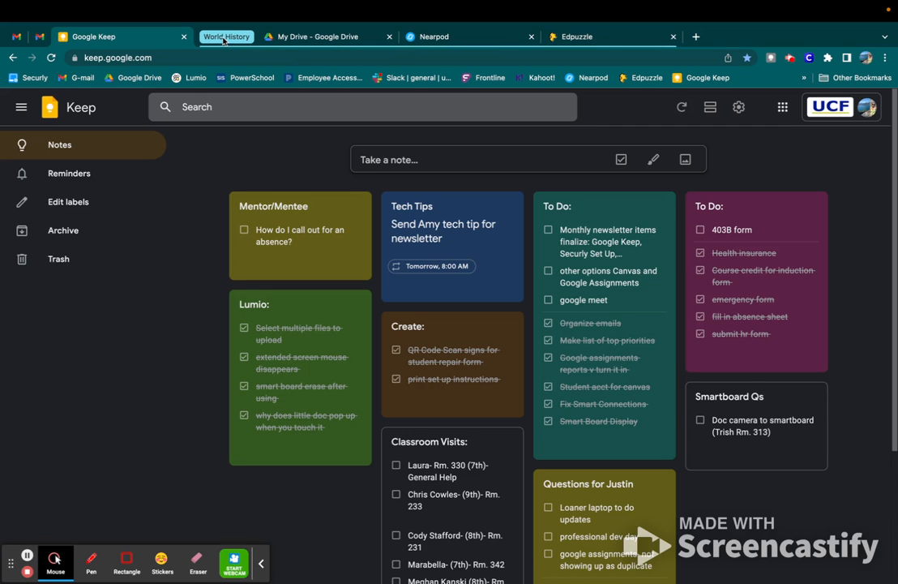
left_click(225, 38)
Step: Load the bookmarked Kahoot!, Nearpod and Edpuzzle sites, each in its own new tab
left_click(272, 36)
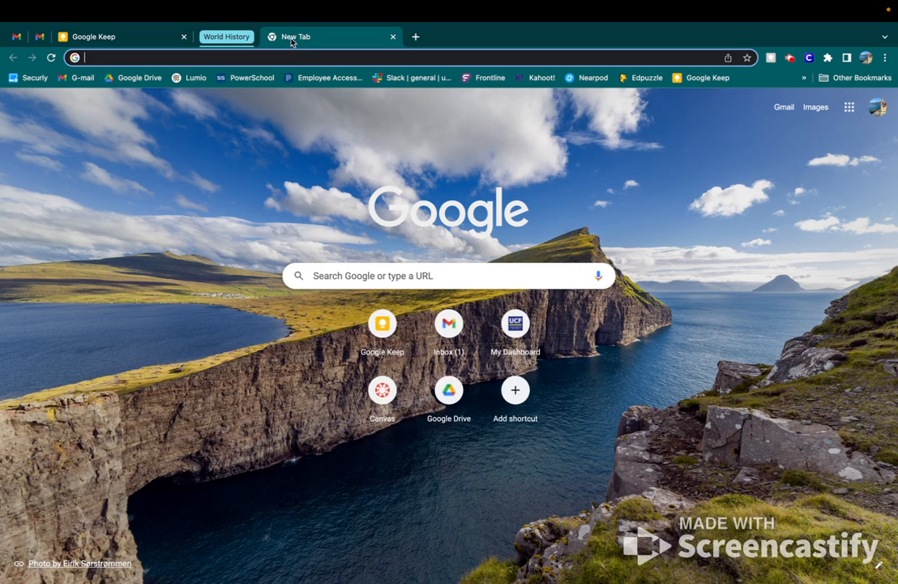
left_click(541, 77)
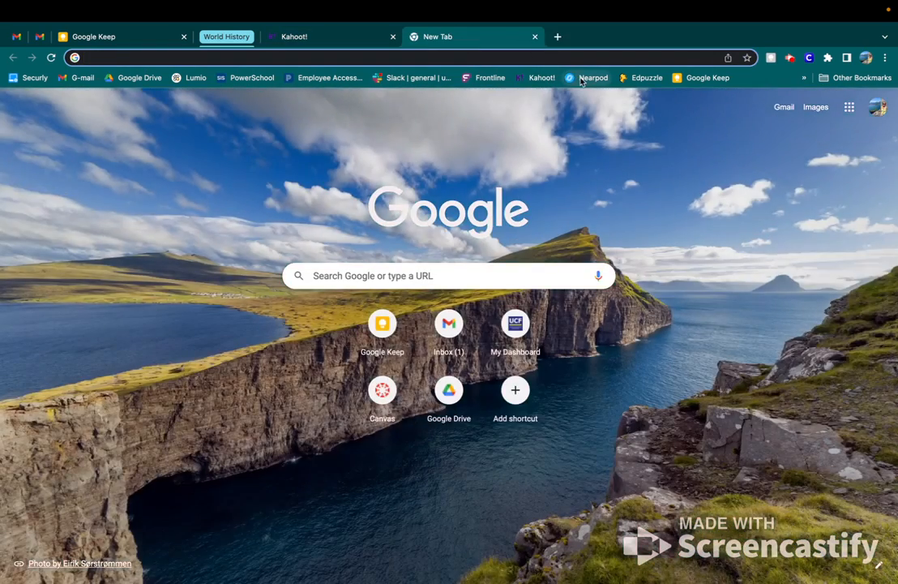
left_click(584, 80)
left_click(559, 37)
left_click(649, 81)
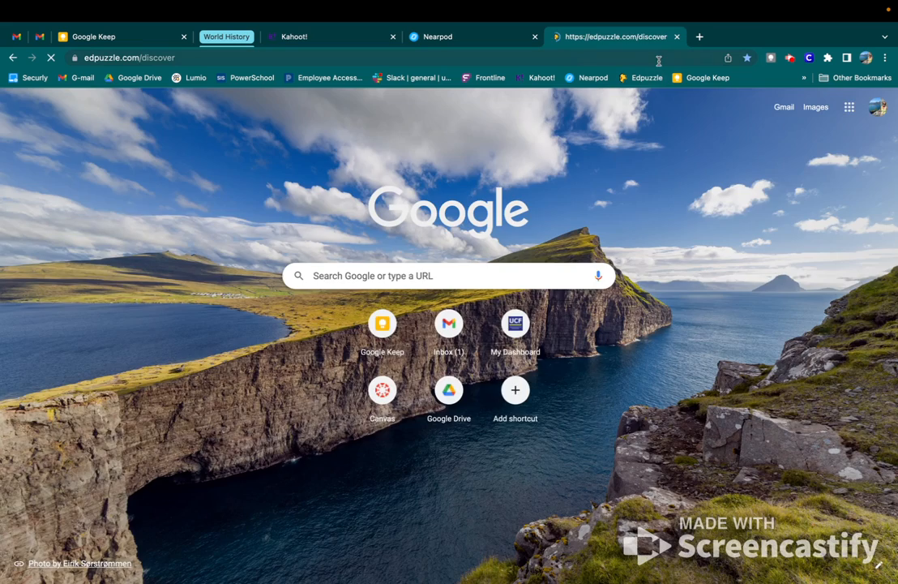
Step: Put the Kahoot! tab into a new tab group named AP Econ, keeping the default grey colour
left_click(306, 37)
right_click(307, 38)
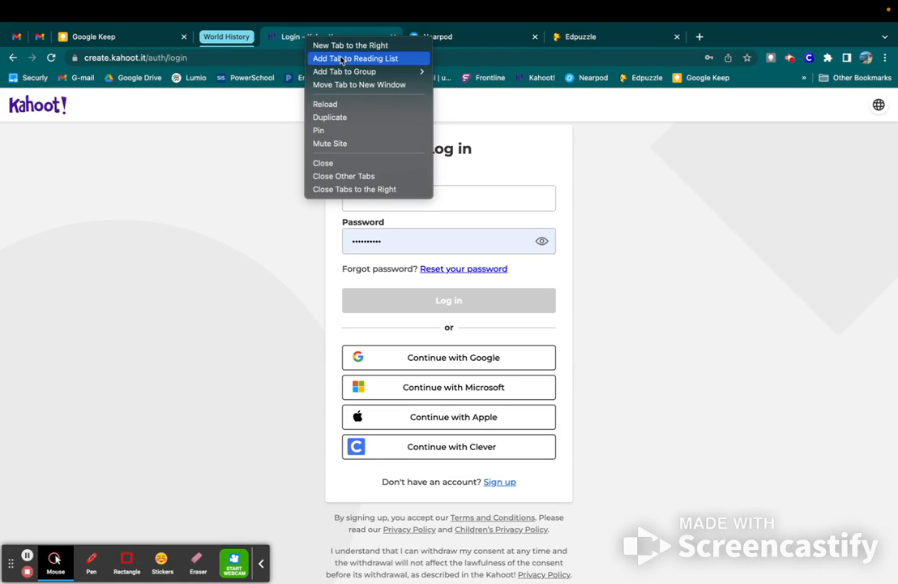
mouse_move(340, 74)
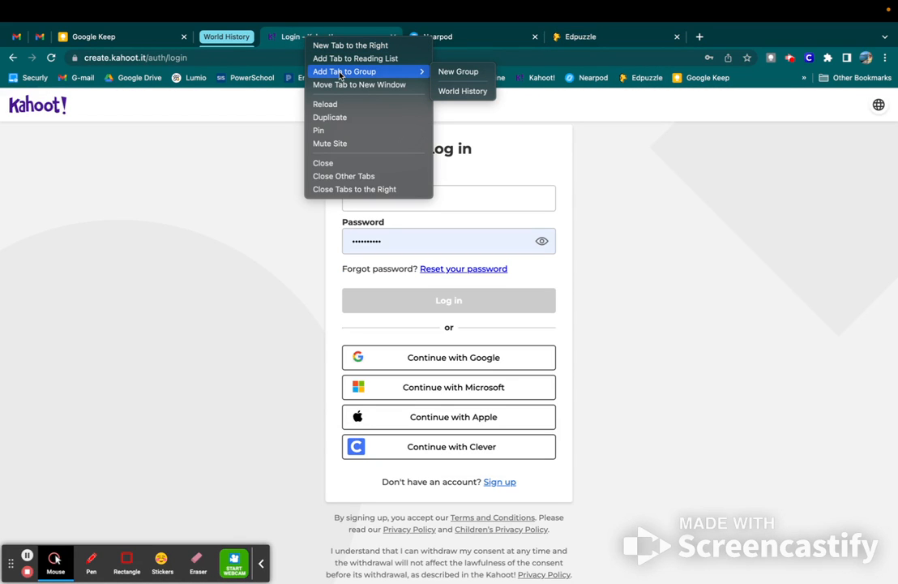
left_click(459, 73)
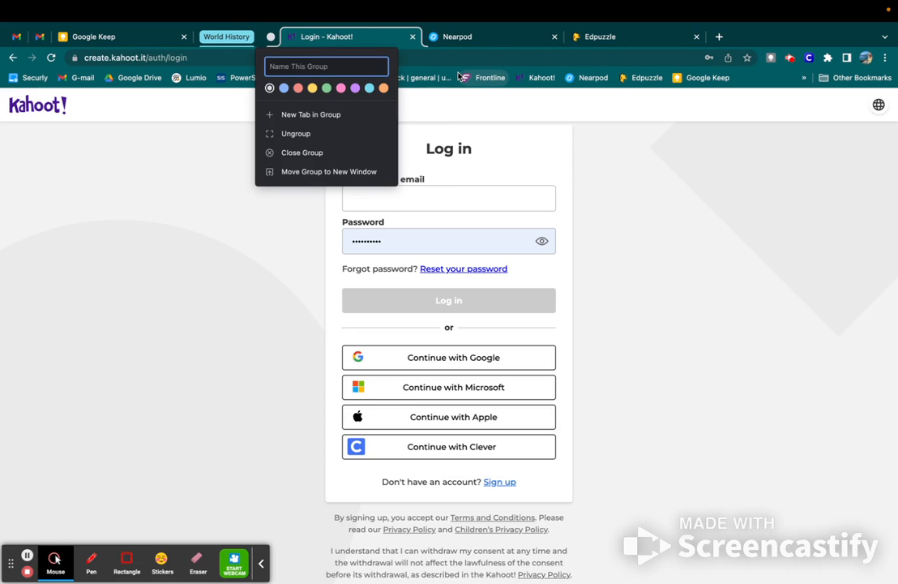
type("AP Ec")
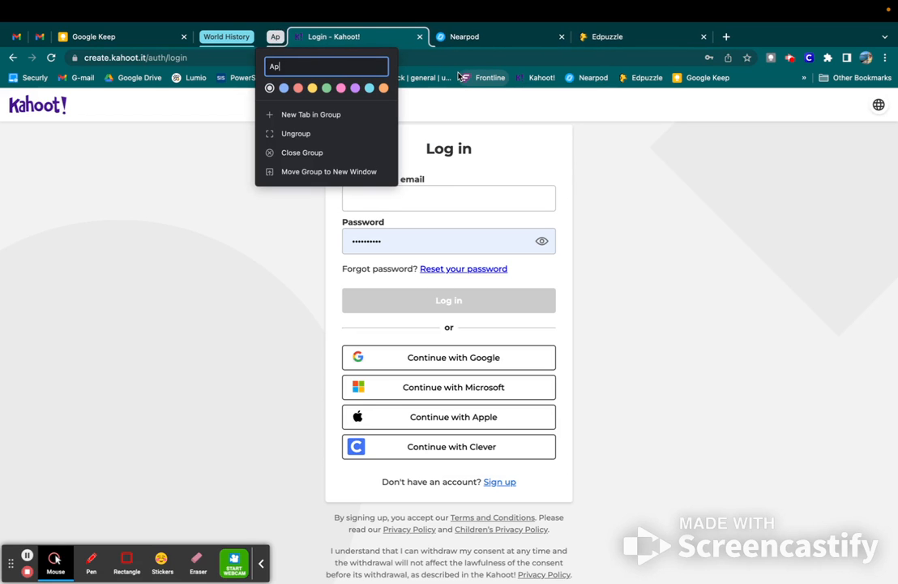
type("on")
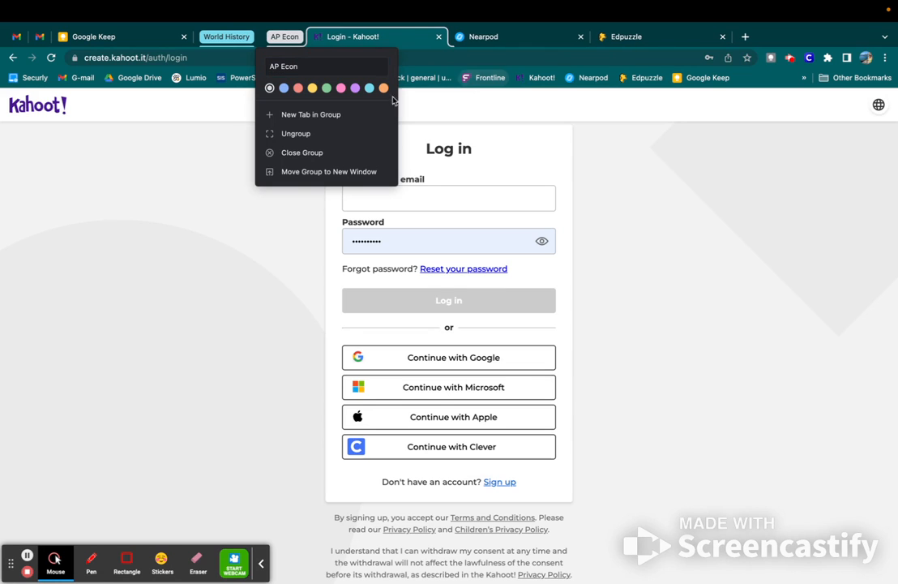
left_click(409, 43)
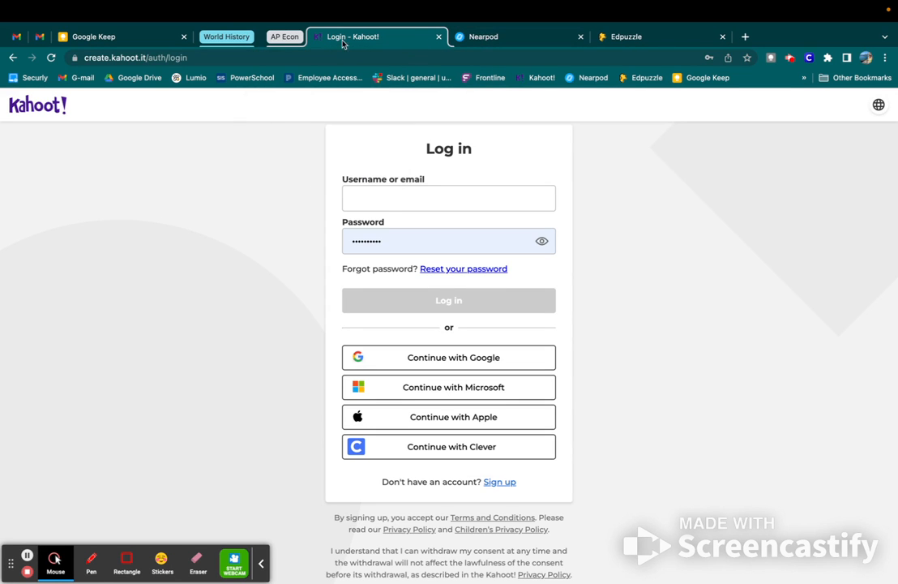
Step: Add the ungrouped Nearpod and Edpuzzle tabs to the AP Econ group
right_click(506, 38)
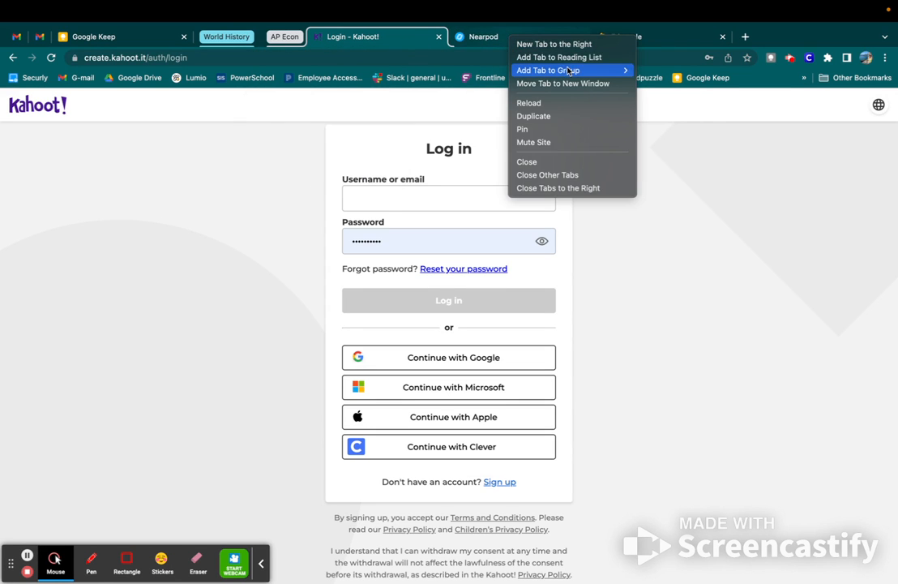
mouse_move(621, 70)
left_click(658, 90)
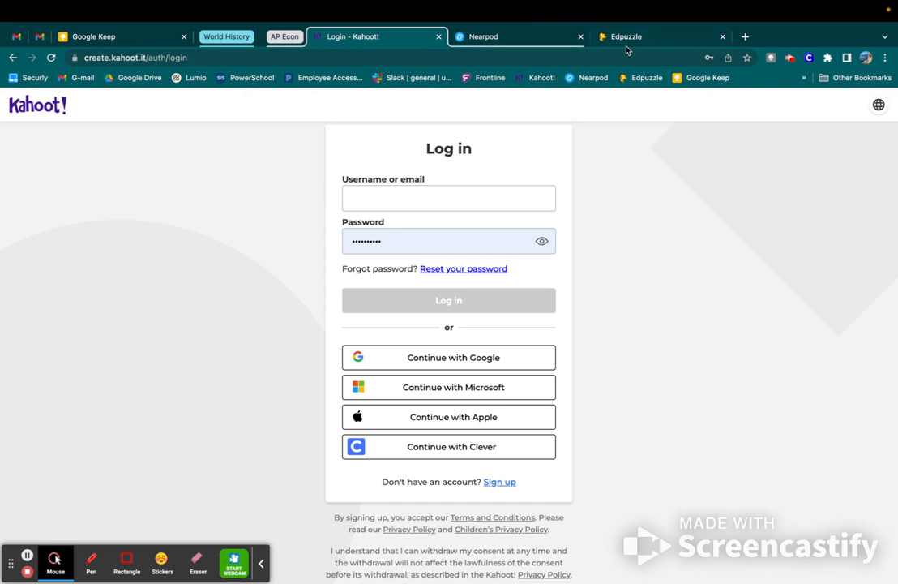
right_click(632, 39)
mouse_move(697, 76)
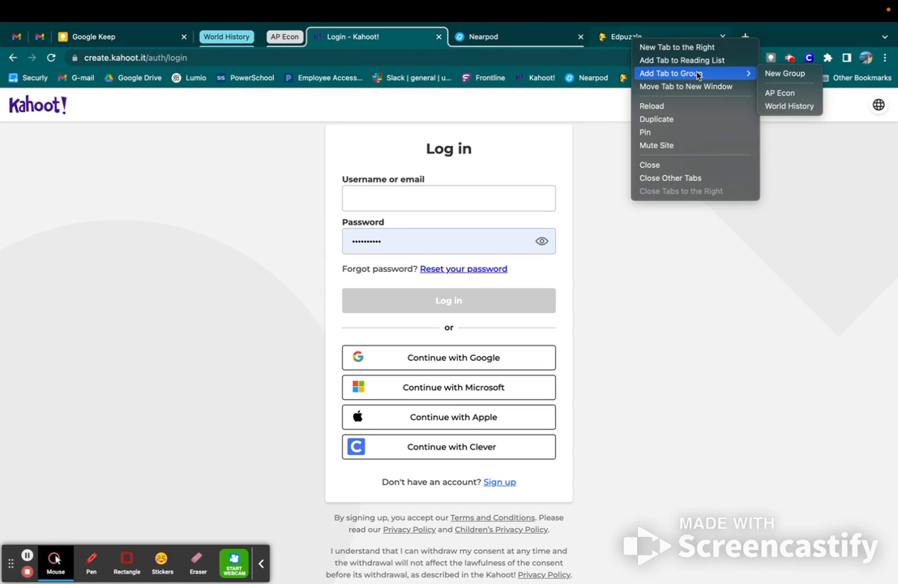
left_click(779, 93)
Step: Collapse and expand the AP Econ and World History tab groups in turn, leaving both collapsed
left_click(272, 38)
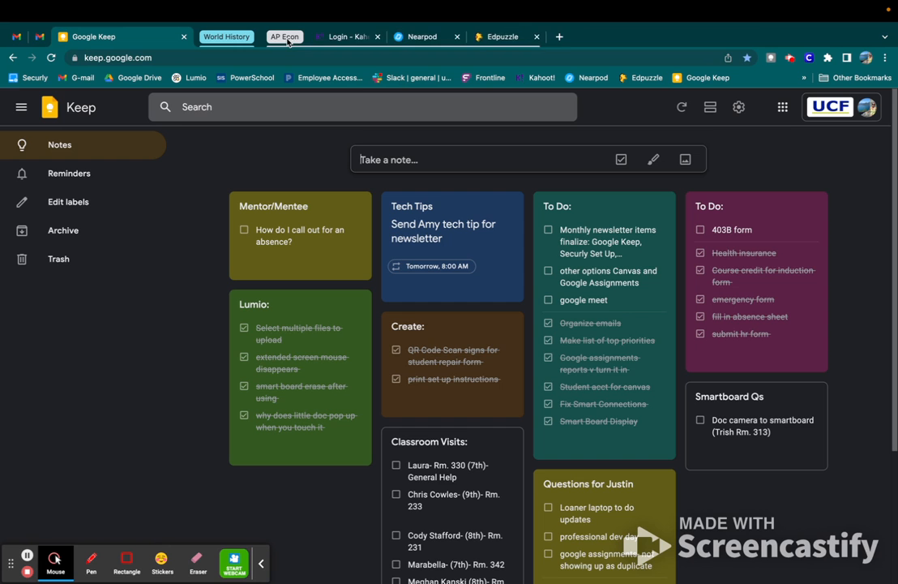
left_click(295, 38)
left_click(295, 38)
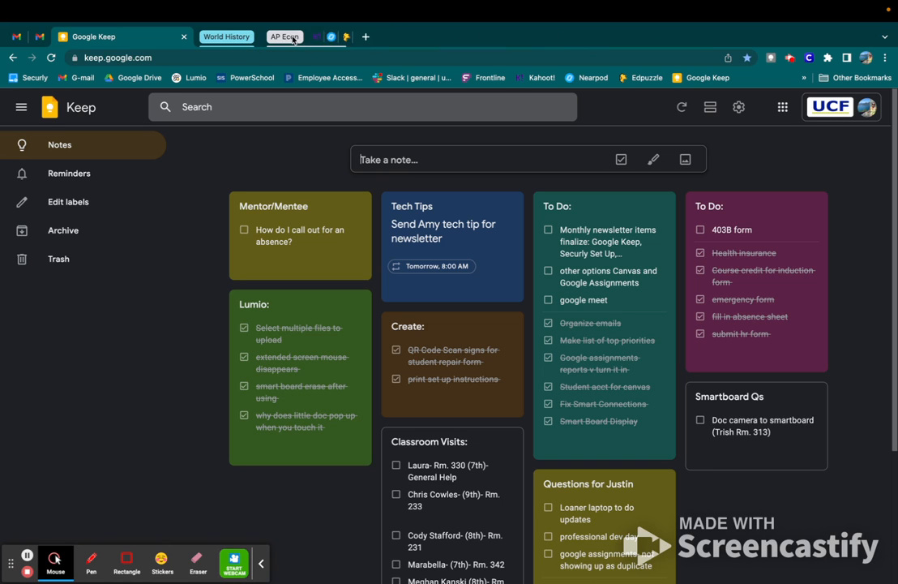
left_click(228, 38)
left_click(228, 38)
left_click(279, 37)
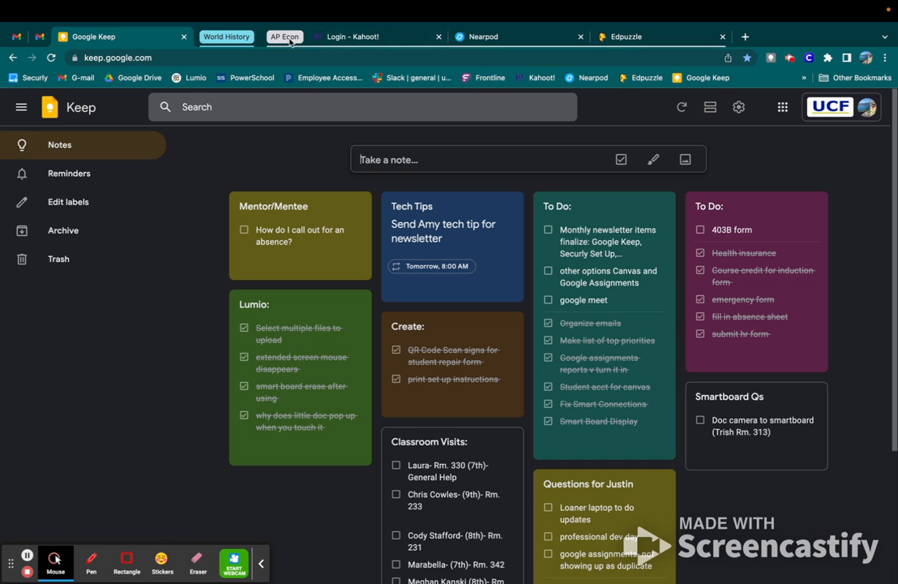
left_click(287, 37)
mouse_move(232, 15)
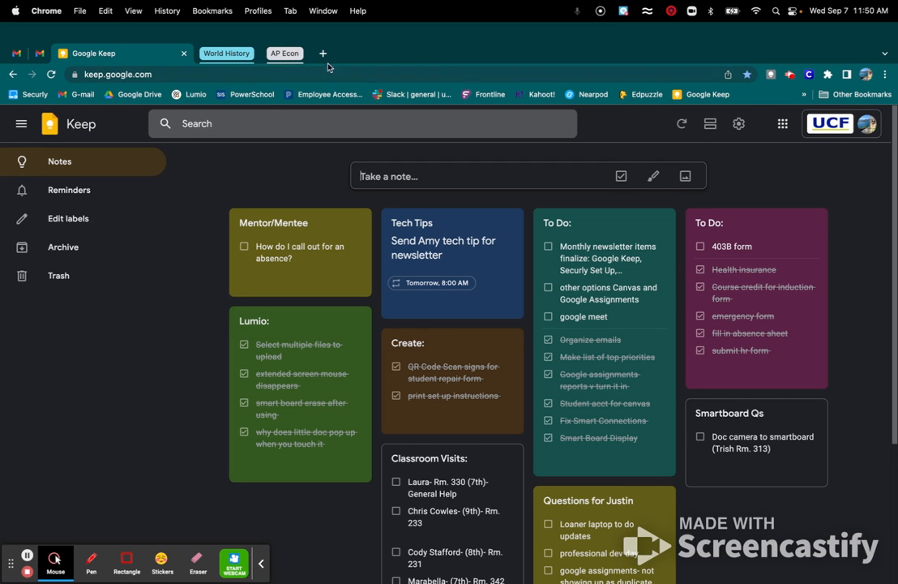
left_click(790, 58)
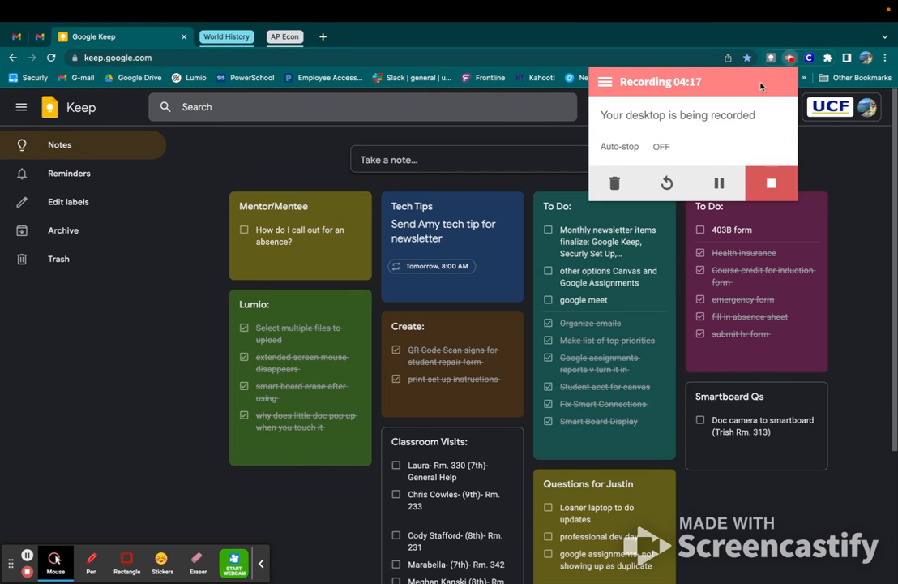